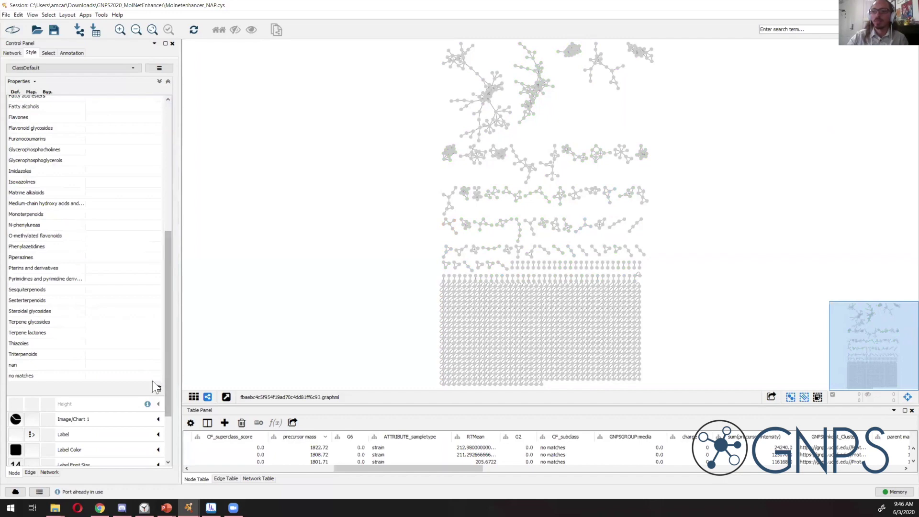
Assign Rainbow generator colors to all the CF_subclass values of the node Fill Color mapping.
key(ctrl+a)
right_click(155, 358)
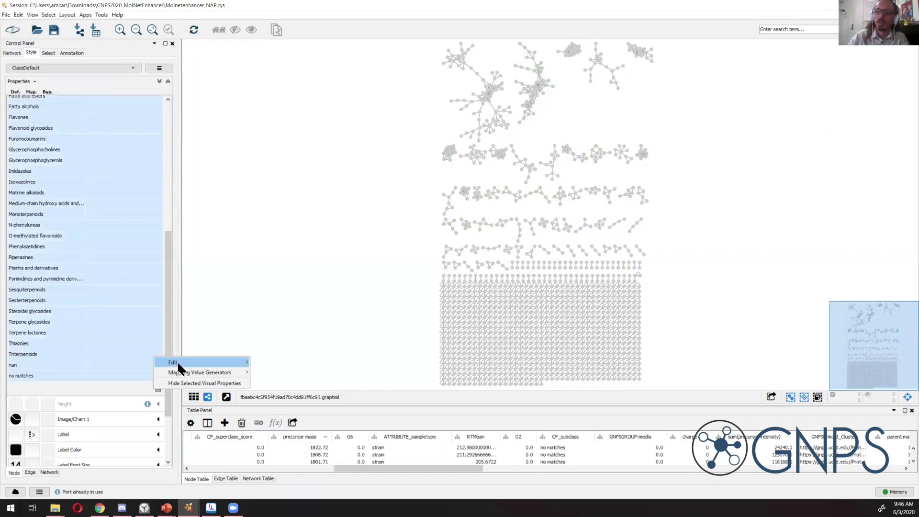
mouse_move(227, 371)
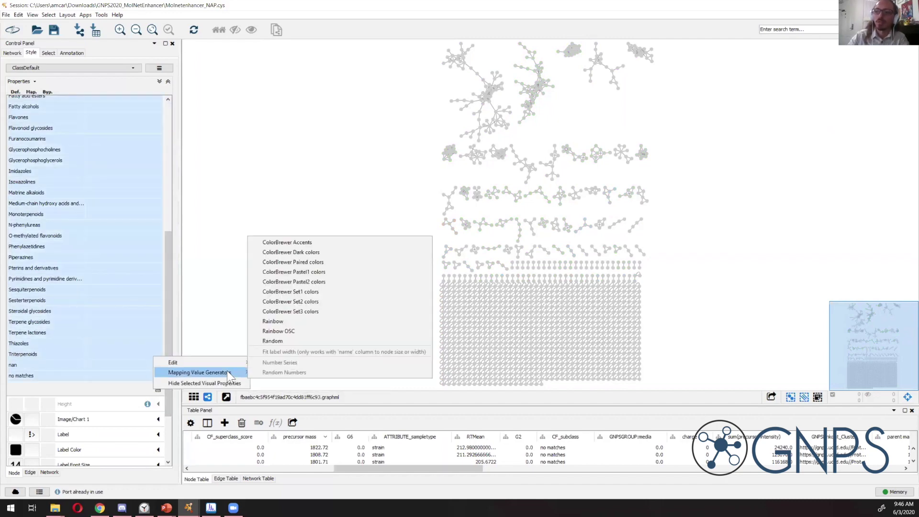
click(280, 321)
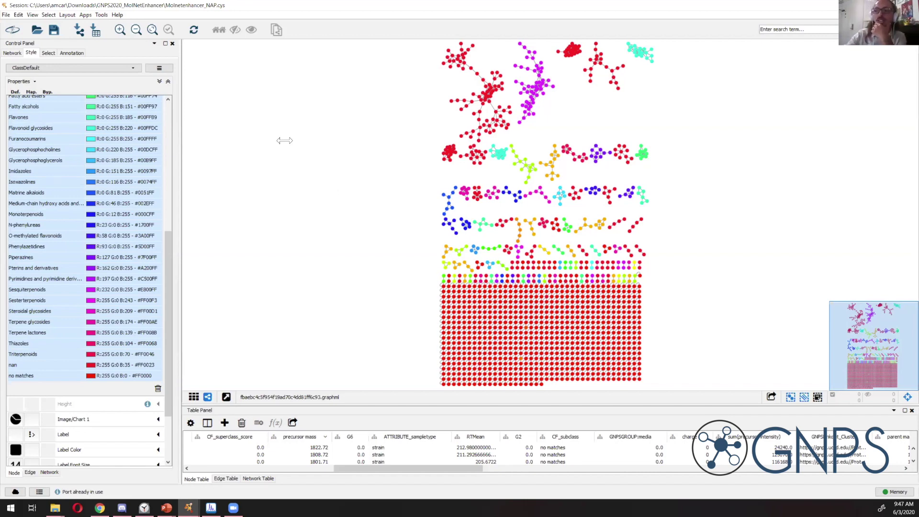
Collapse the Fill Color mapping and review the selected columns and color options of the Image/Chart 1 pie chart without applying changes.
drag(169, 245, 175, 149)
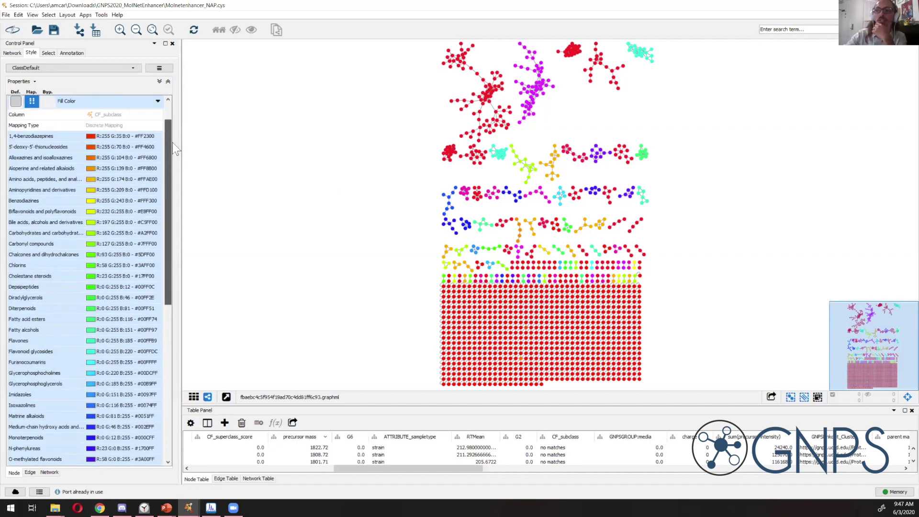
scroll(149, 163, up, 1)
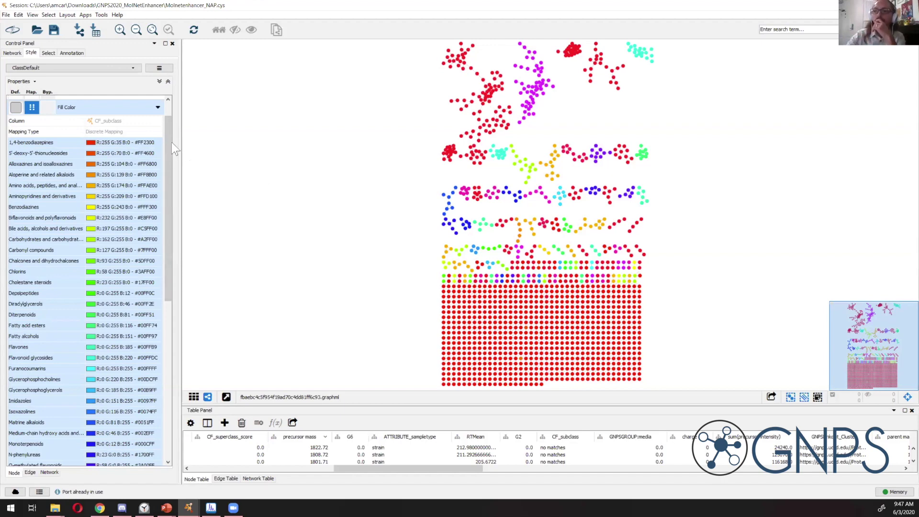
click(158, 108)
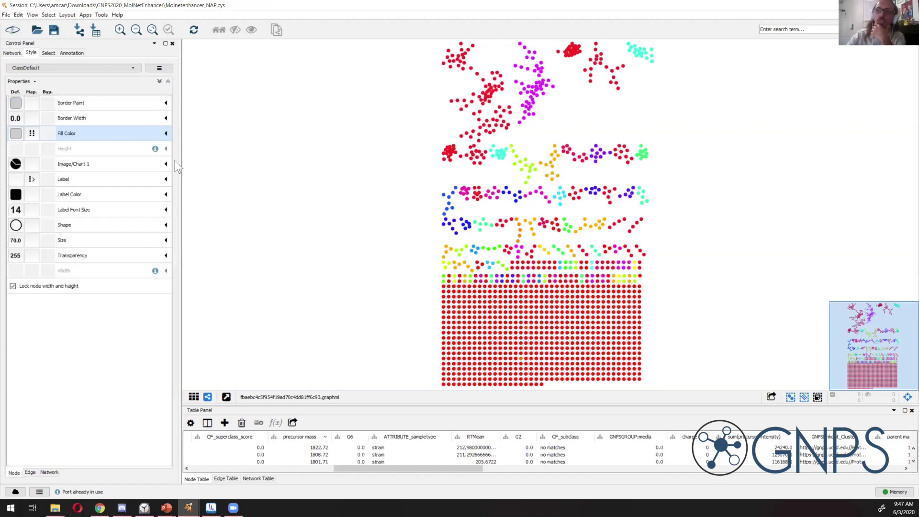
click(15, 165)
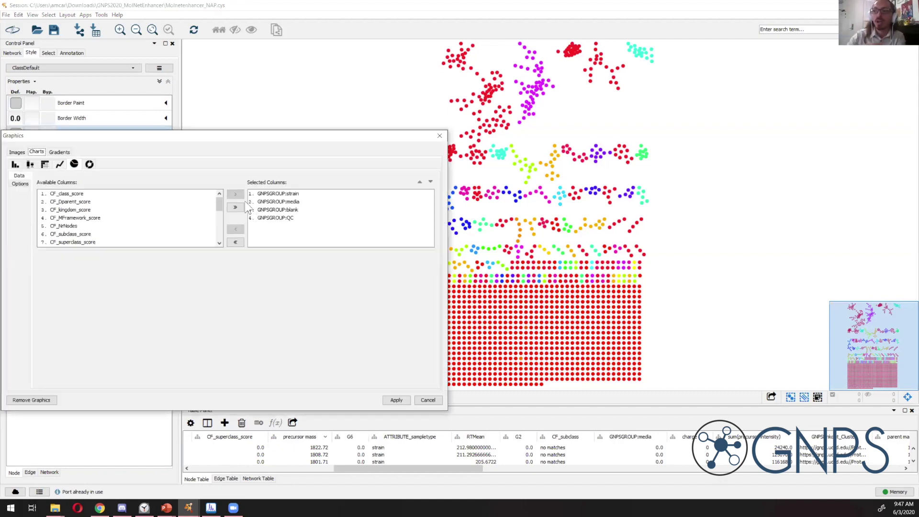
click(24, 186)
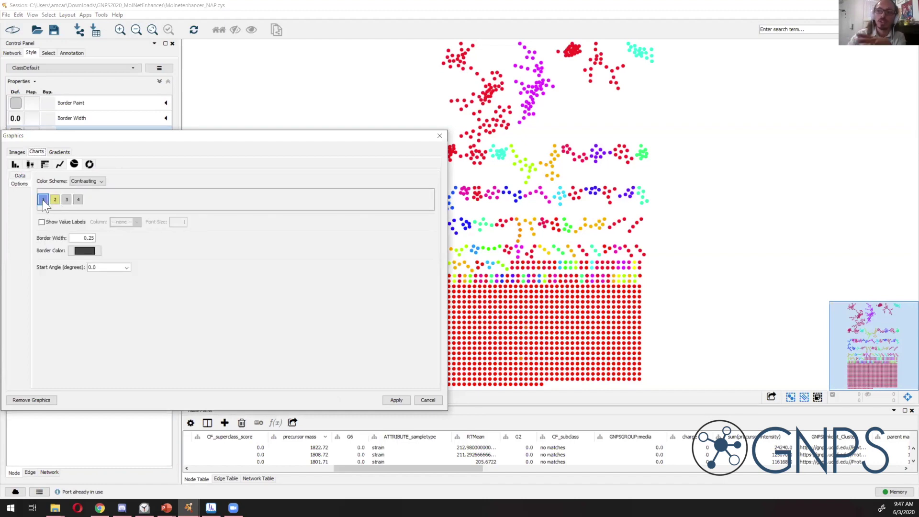
click(439, 136)
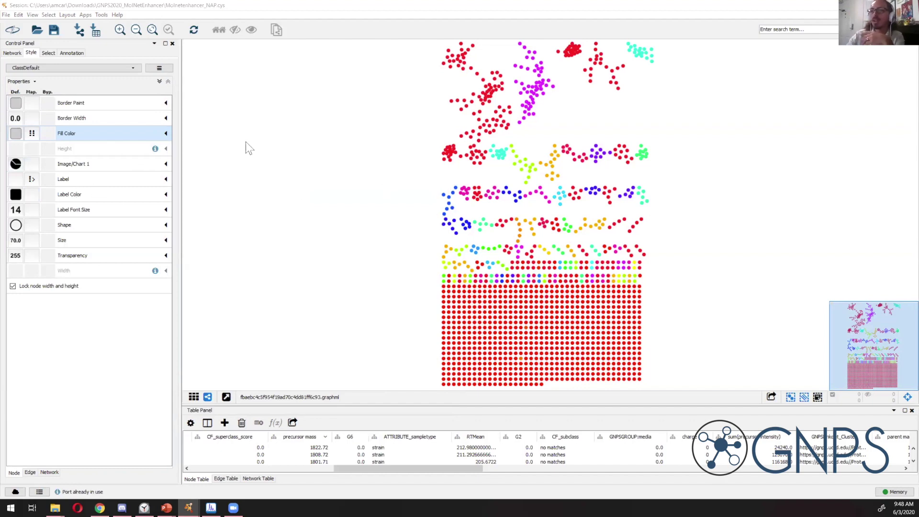
Show the graphics details for the whole network so the nodes' pie charts are rendered.
scroll(416, 170, up, 3)
scroll(418, 169, up, 5)
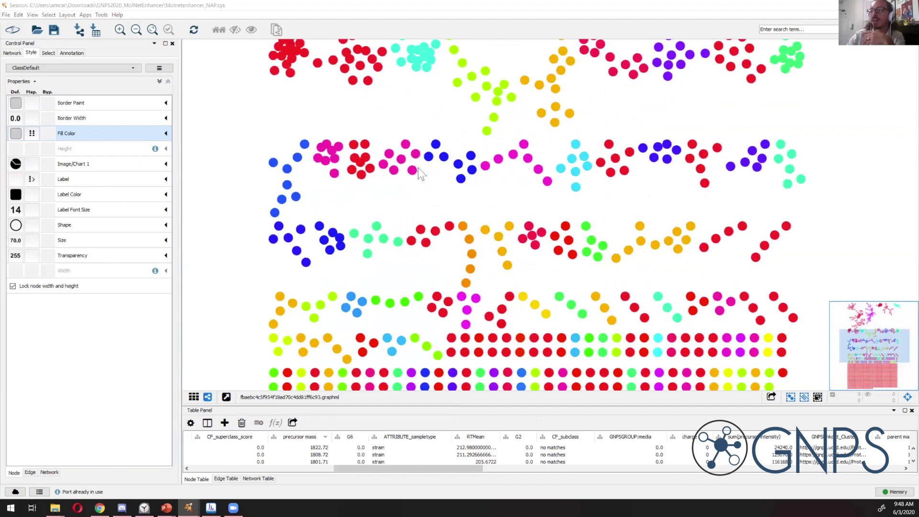
scroll(418, 168, down, 5)
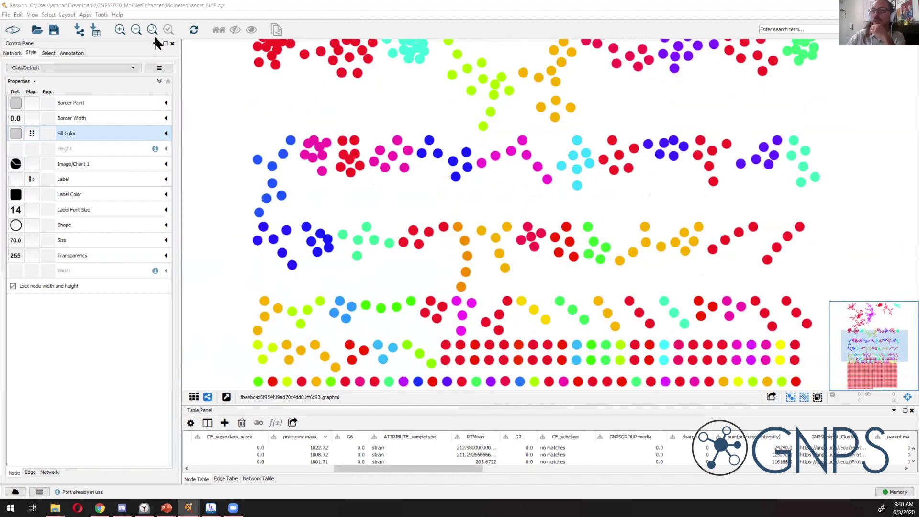
click(152, 28)
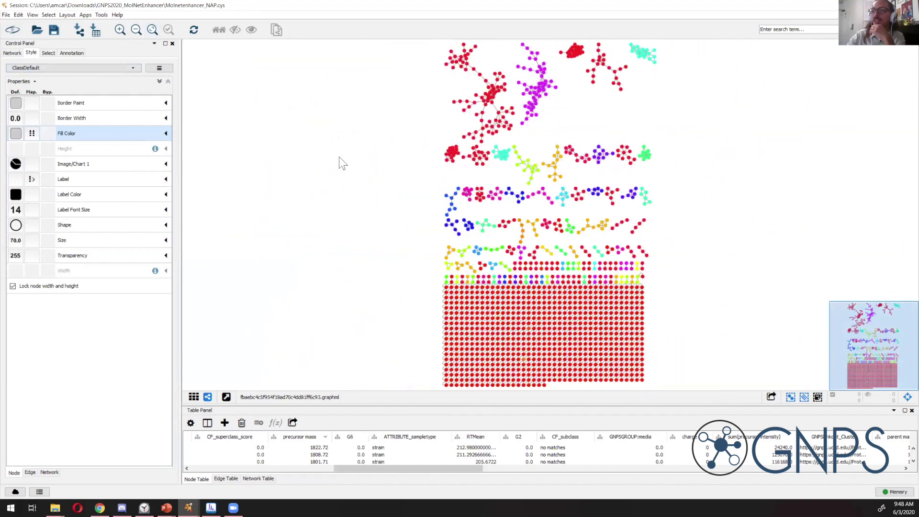
click(32, 15)
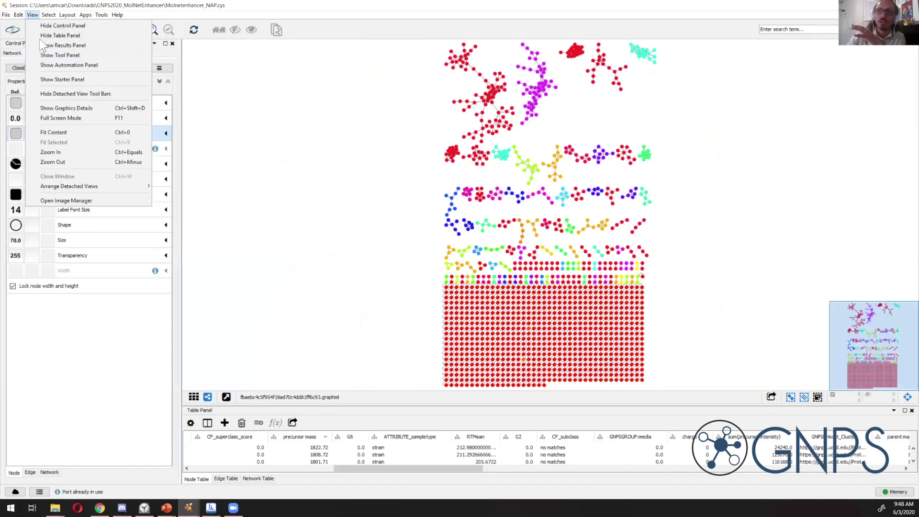
click(49, 108)
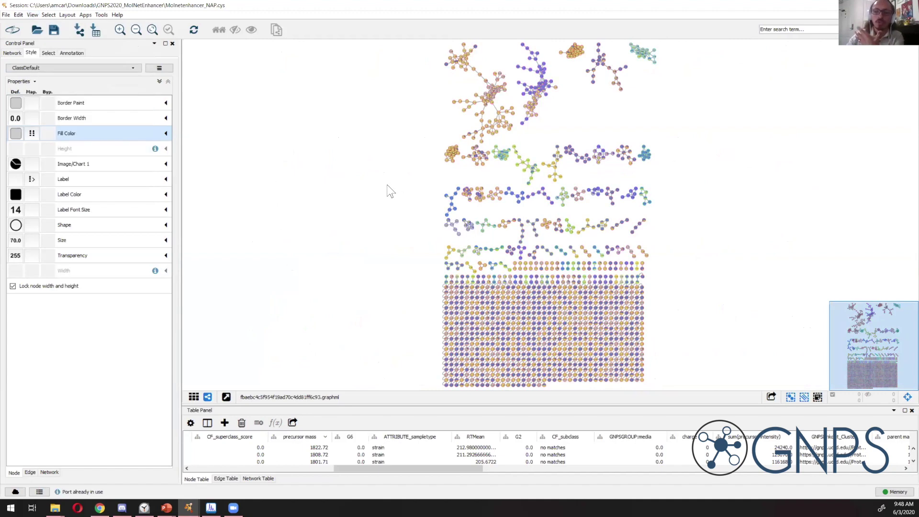
Inspect the available data columns of the Image/Chart 1 pie chart down to G1–G6, and close the settings without applying.
click(19, 166)
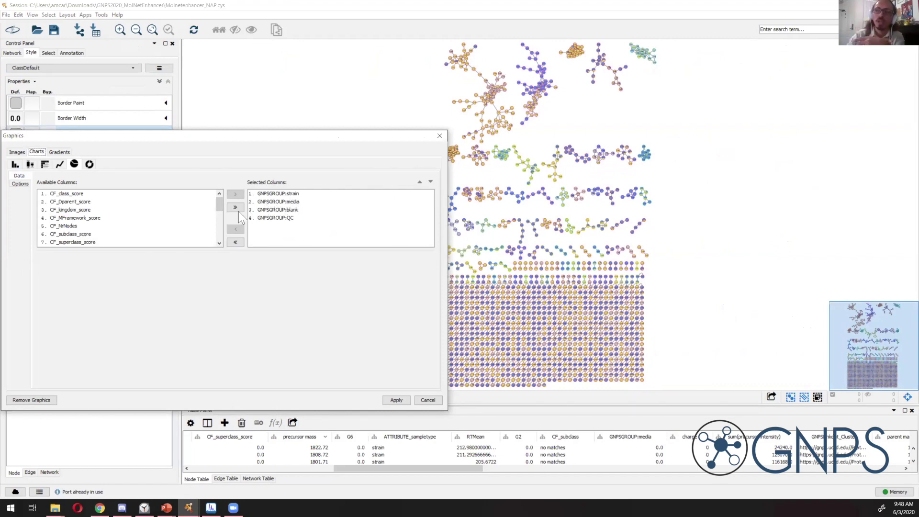
drag(220, 202, 220, 219)
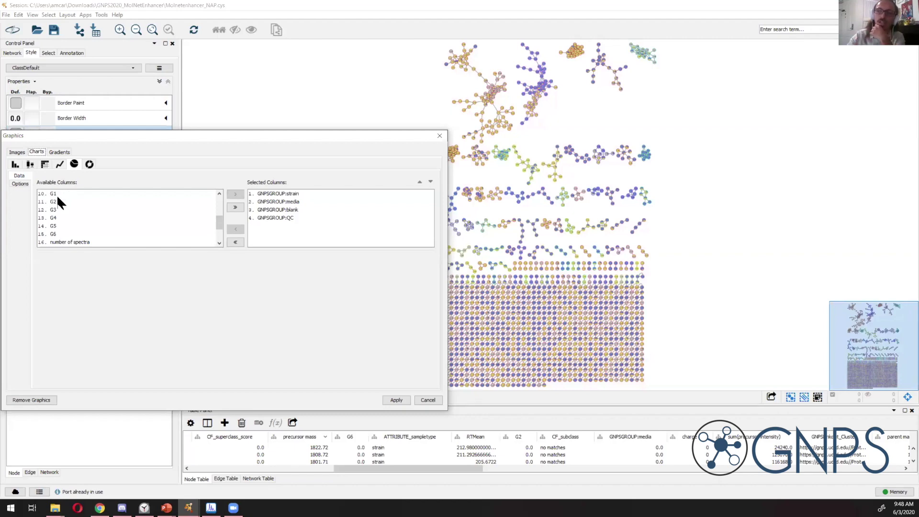
click(50, 194)
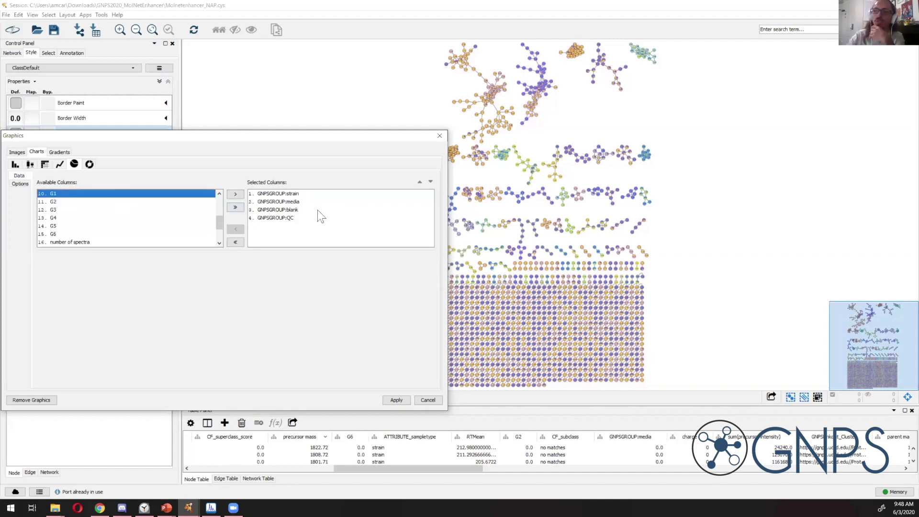
click(438, 136)
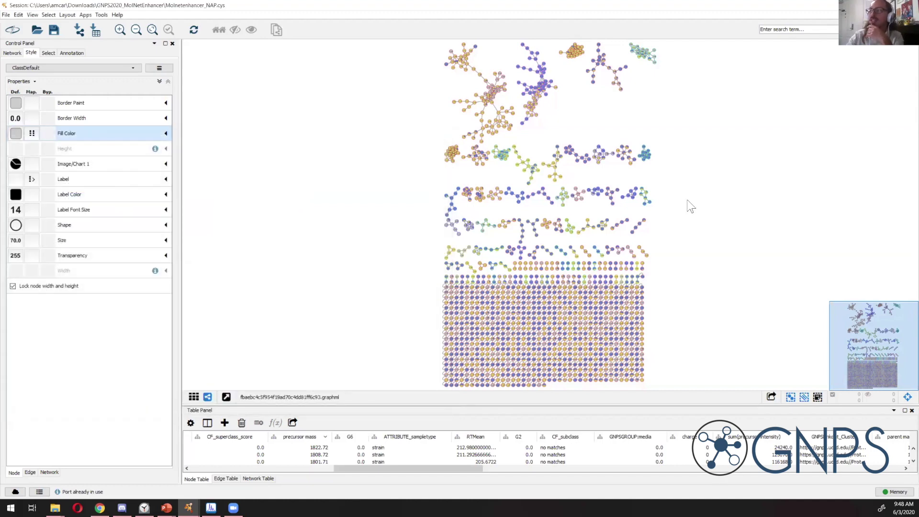
Examine the pie charts and subclass-colored borders of the nodes in the smaller molecular families.
scroll(689, 206, up, 5)
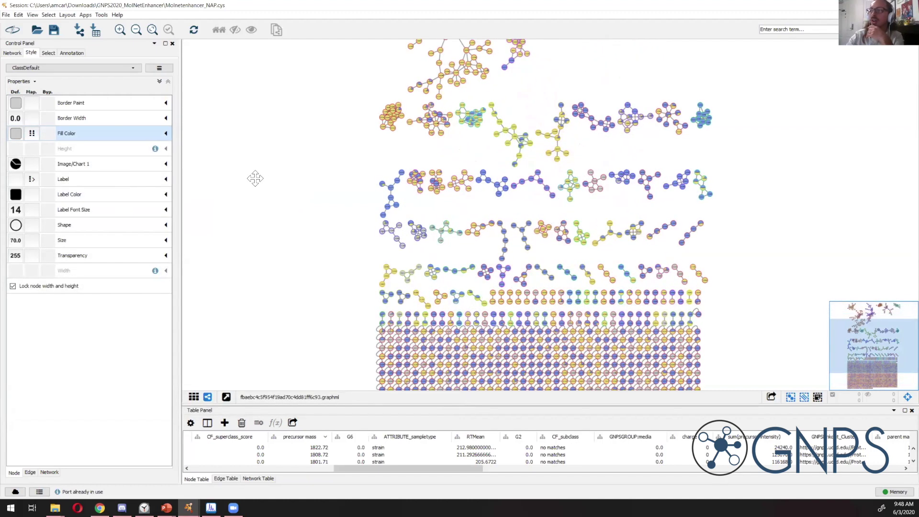
scroll(490, 192, up, 4)
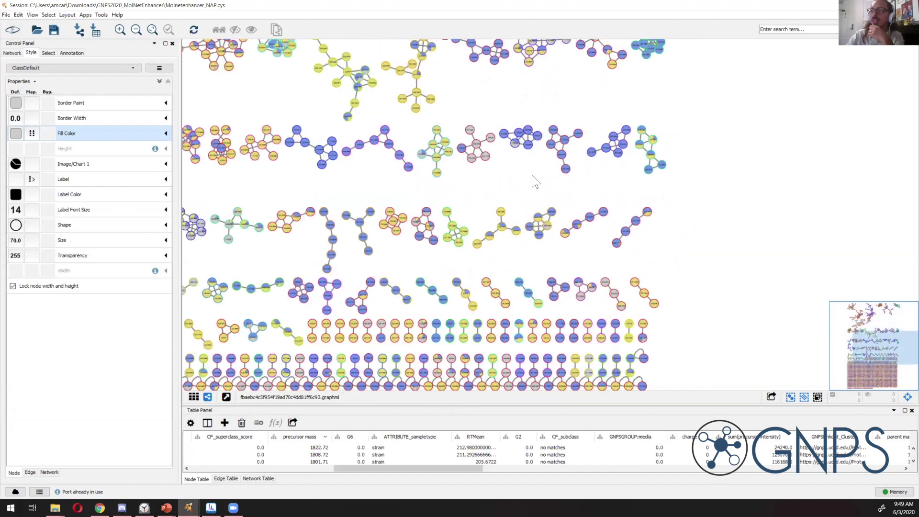
scroll(534, 184, up, 1)
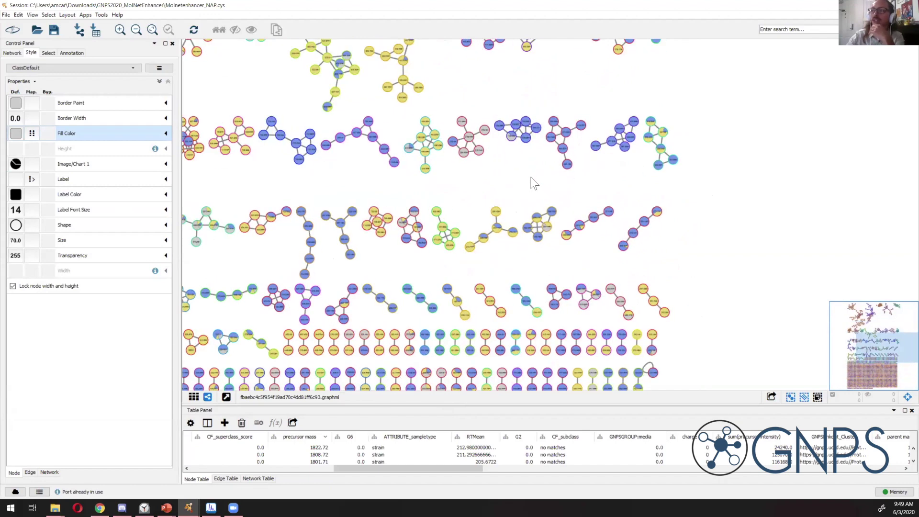
scroll(507, 194, up, 3)
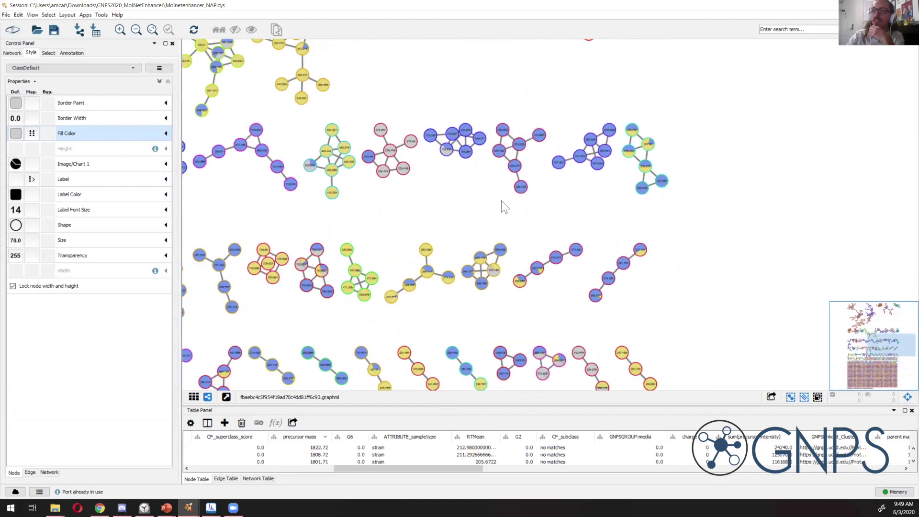
scroll(502, 201, up, 1)
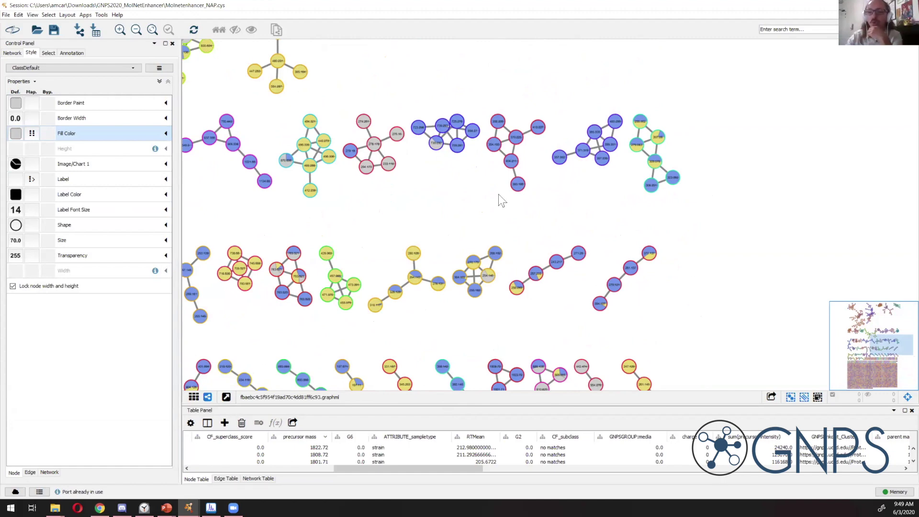
scroll(499, 196, down, 4)
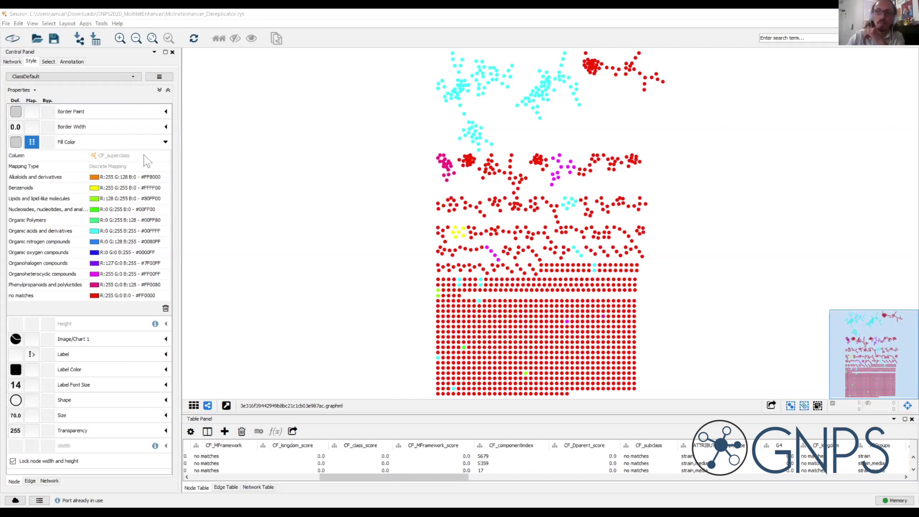
Map the node Fill Color to the CF_subclass column in the Dereplicator network.
click(128, 157)
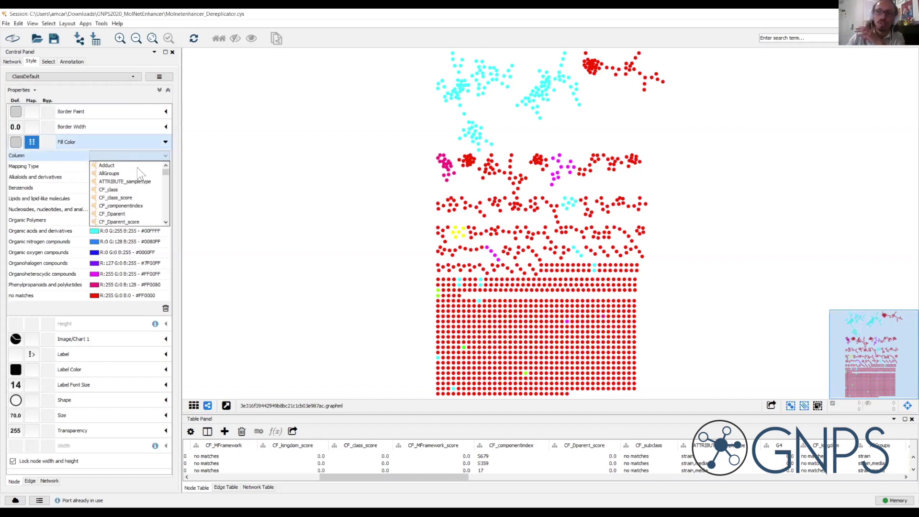
scroll(146, 199, down, 3)
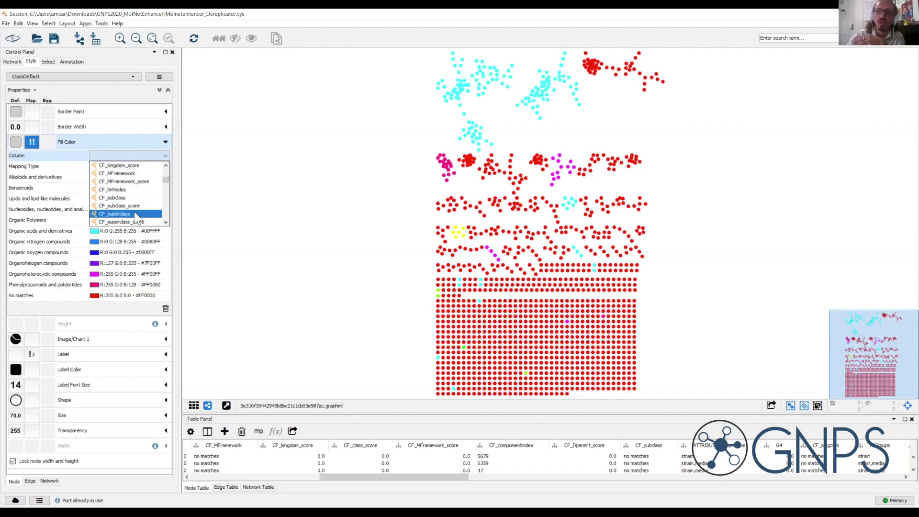
click(134, 212)
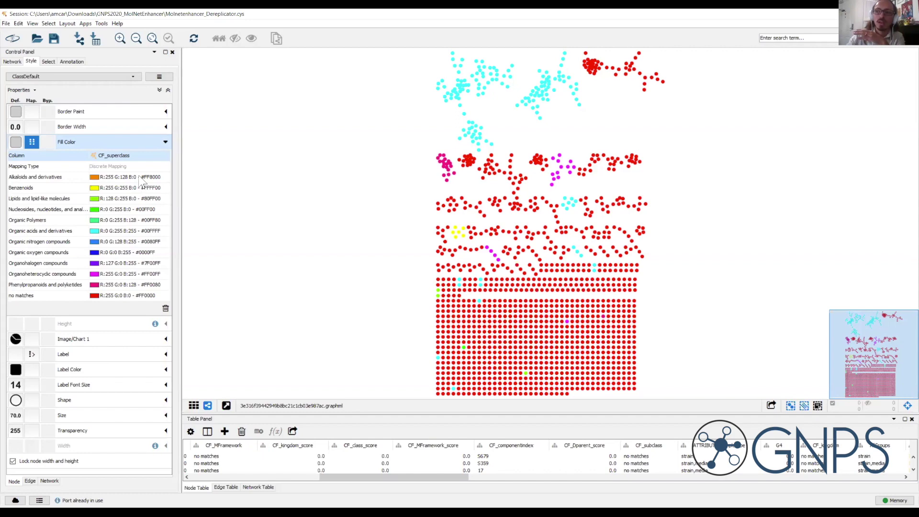
click(125, 159)
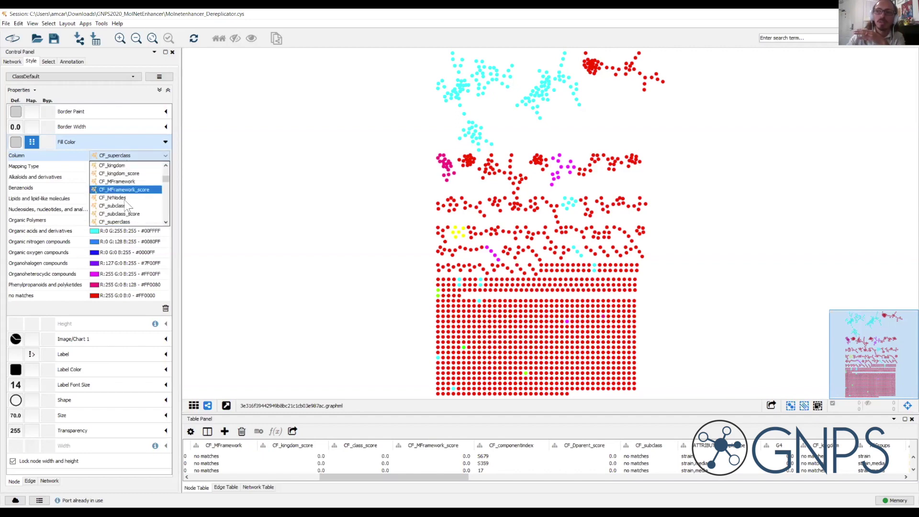
click(121, 203)
Assign Rainbow generator colors to every CF_subclass value from 5'-deoxy-5'-thionucleosides to no matches.
click(133, 179)
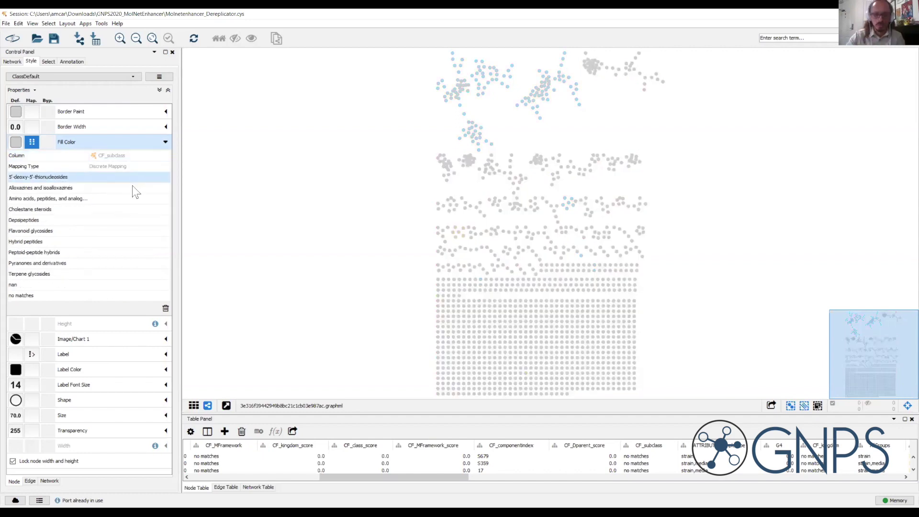
shift+click(149, 294)
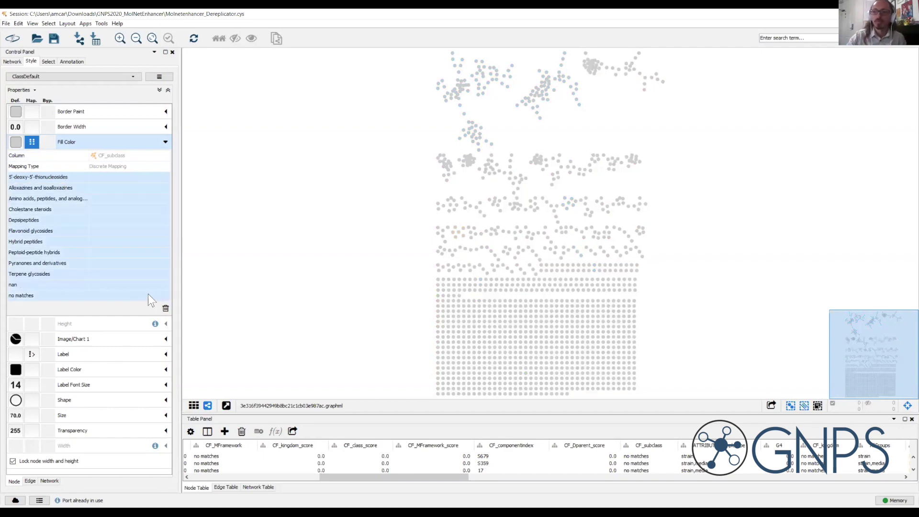
right_click(148, 294)
mouse_move(182, 302)
mouse_move(230, 314)
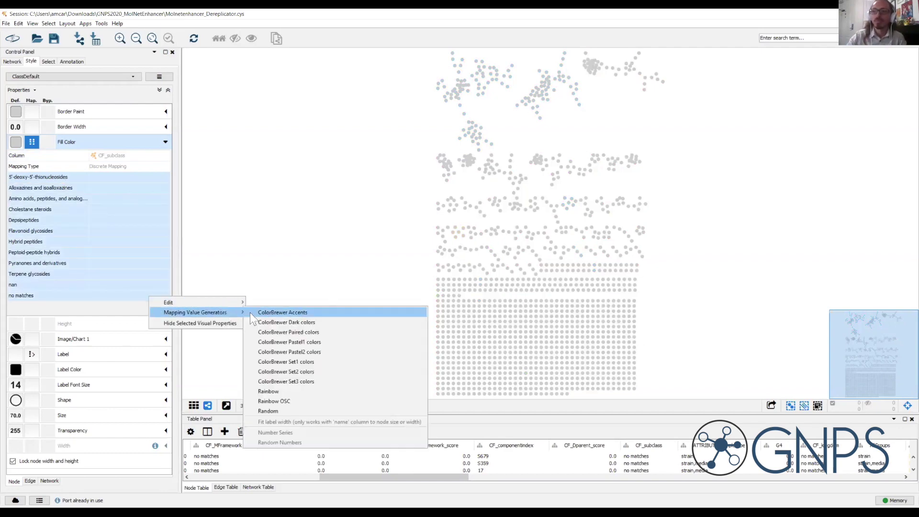
click(277, 401)
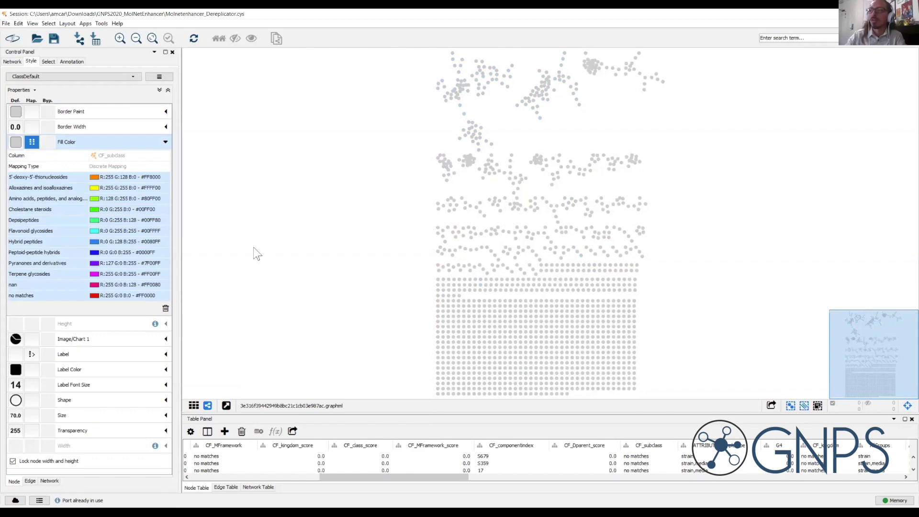